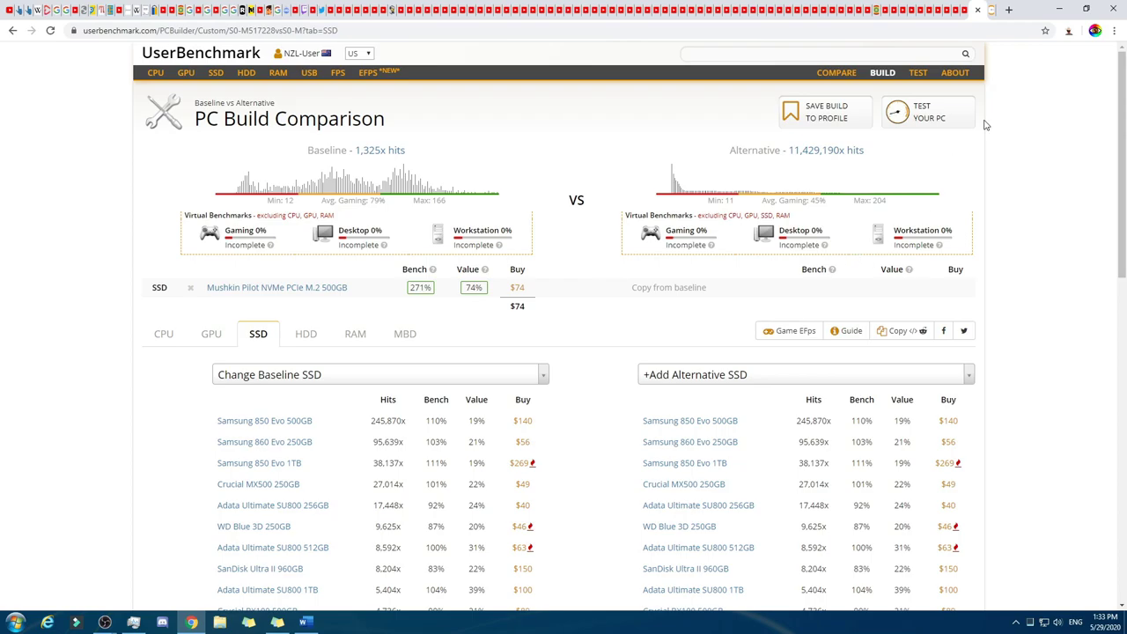
Bring up the SSD ranking and scroll down through the Best value for money SSD table
click(993, 10)
scroll(654, 365, up, 5)
scroll(662, 366, down, 5)
scroll(665, 366, down, 10)
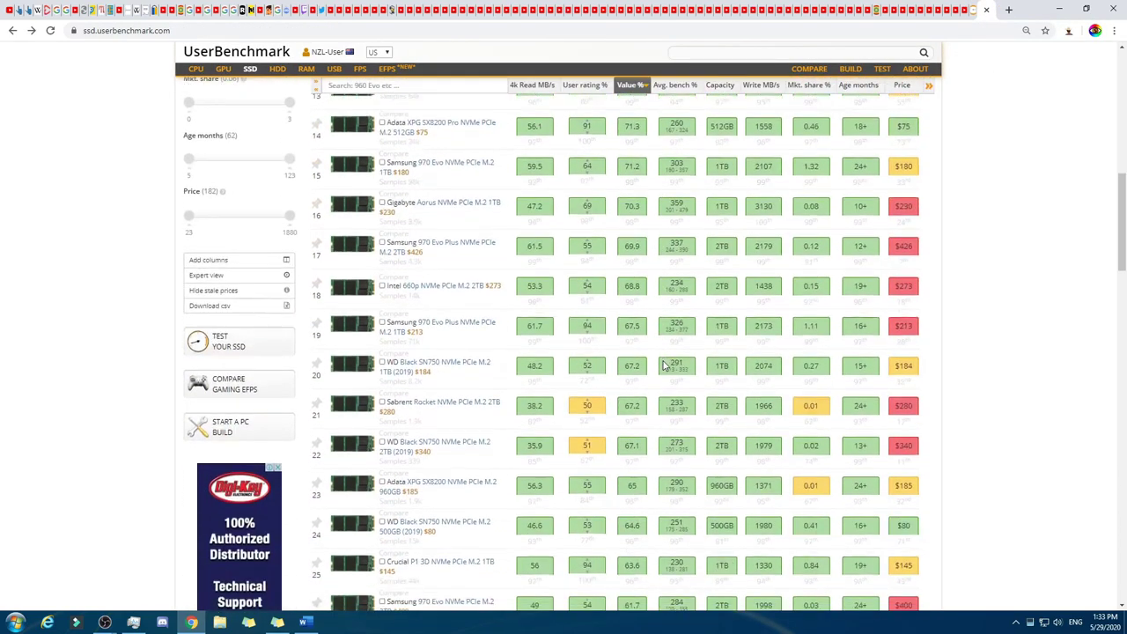
scroll(664, 367, down, 3)
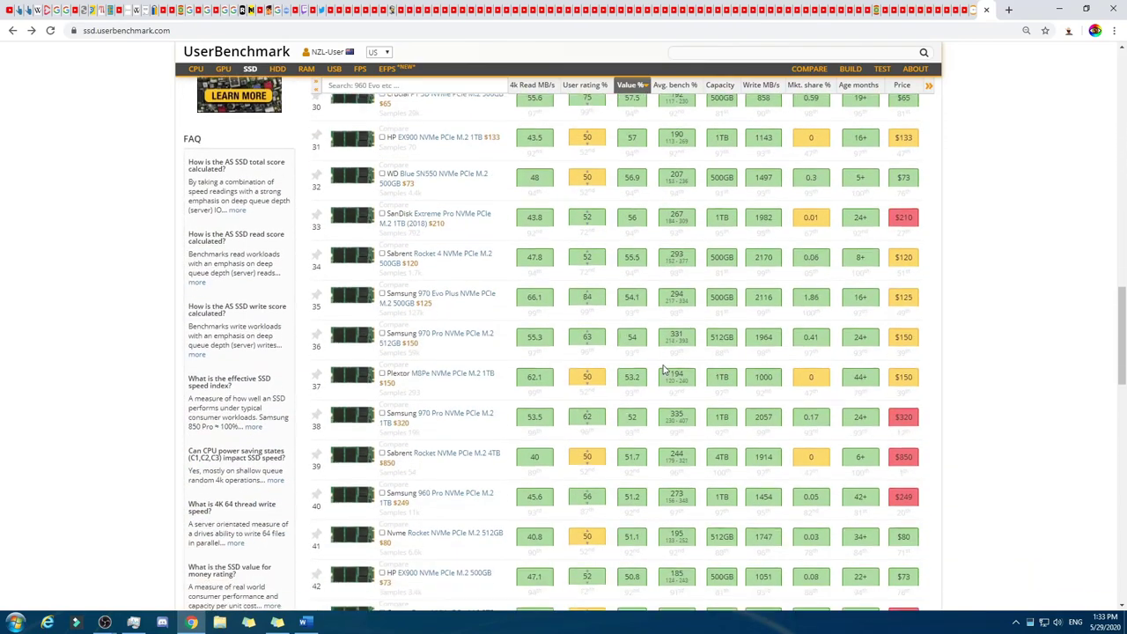
scroll(664, 374, down, 3)
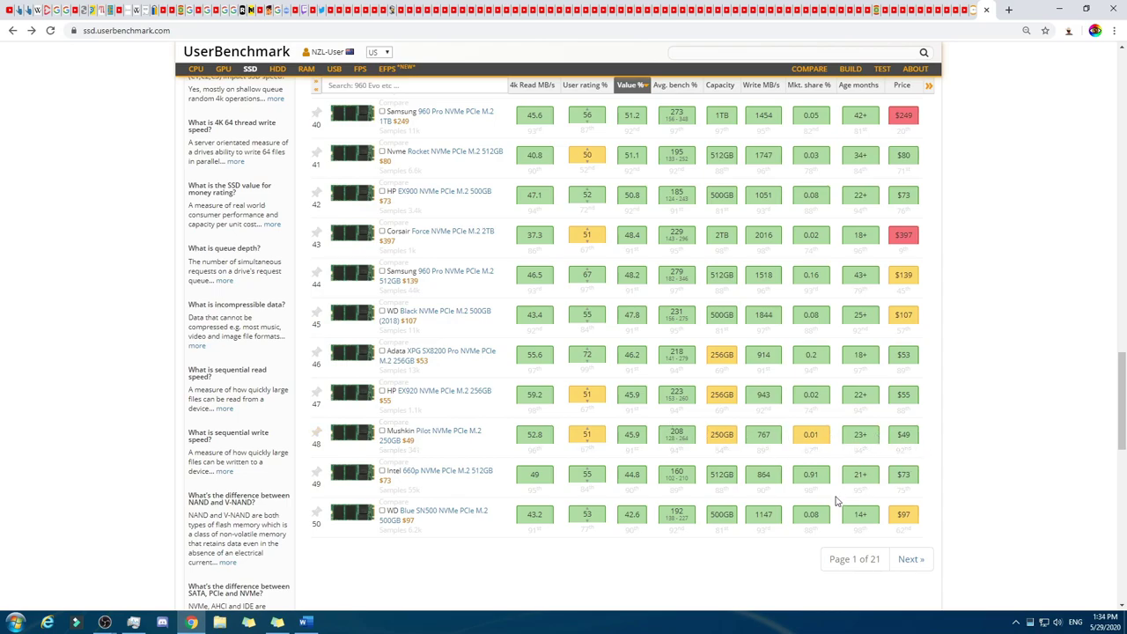
Scroll back to the top of the SSD table and go to the CPU rankings
scroll(766, 467, up, 10)
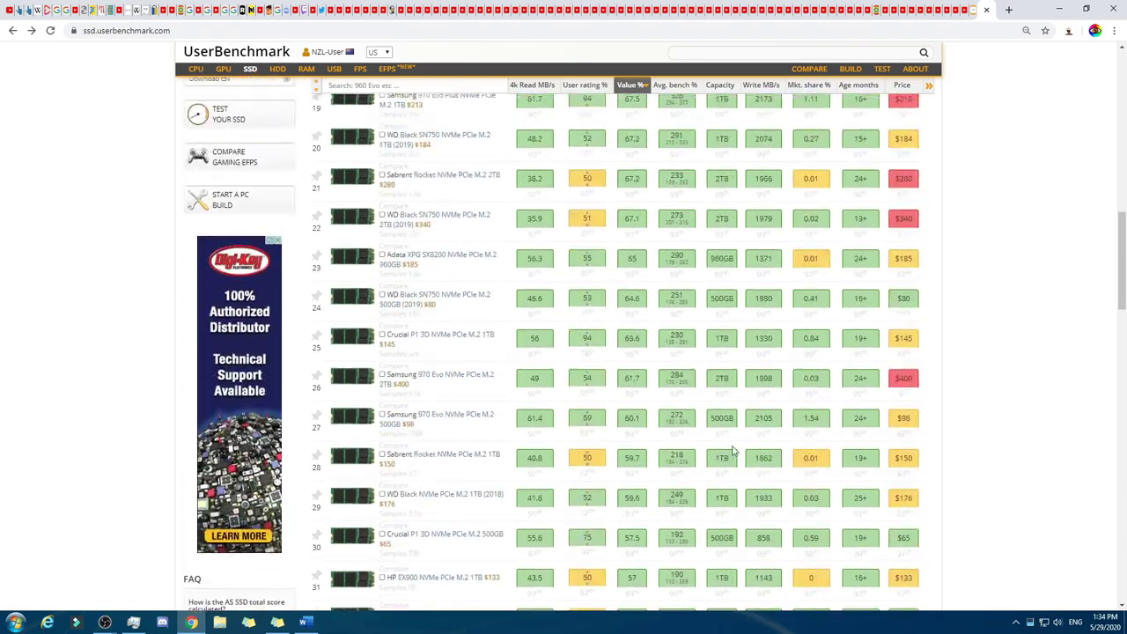
scroll(695, 308, up, 2)
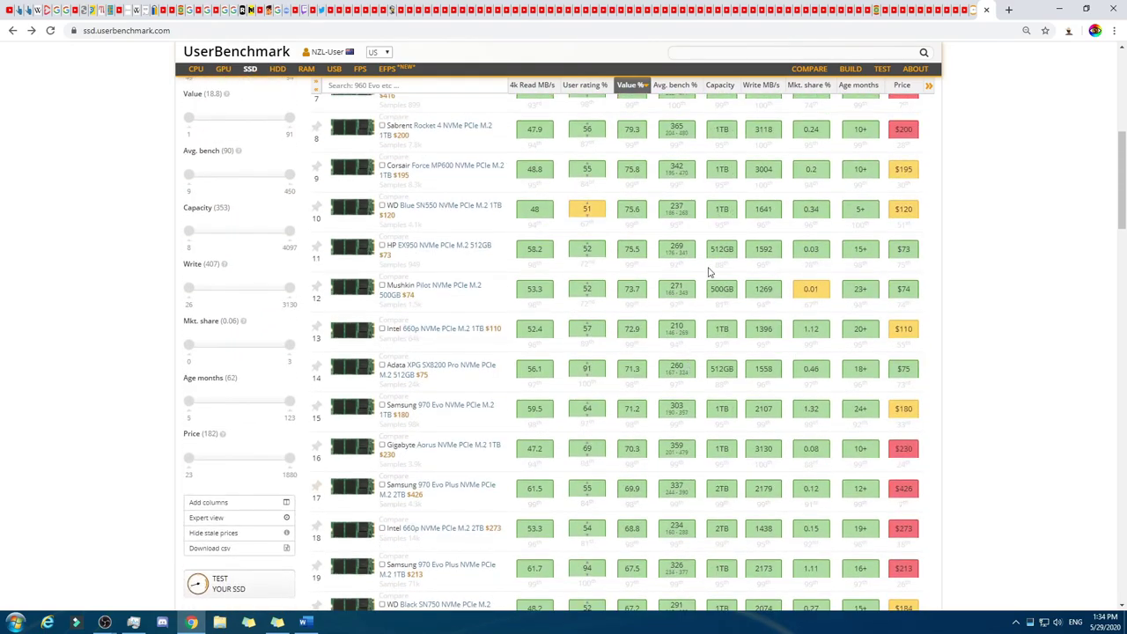
scroll(793, 606, up, 3)
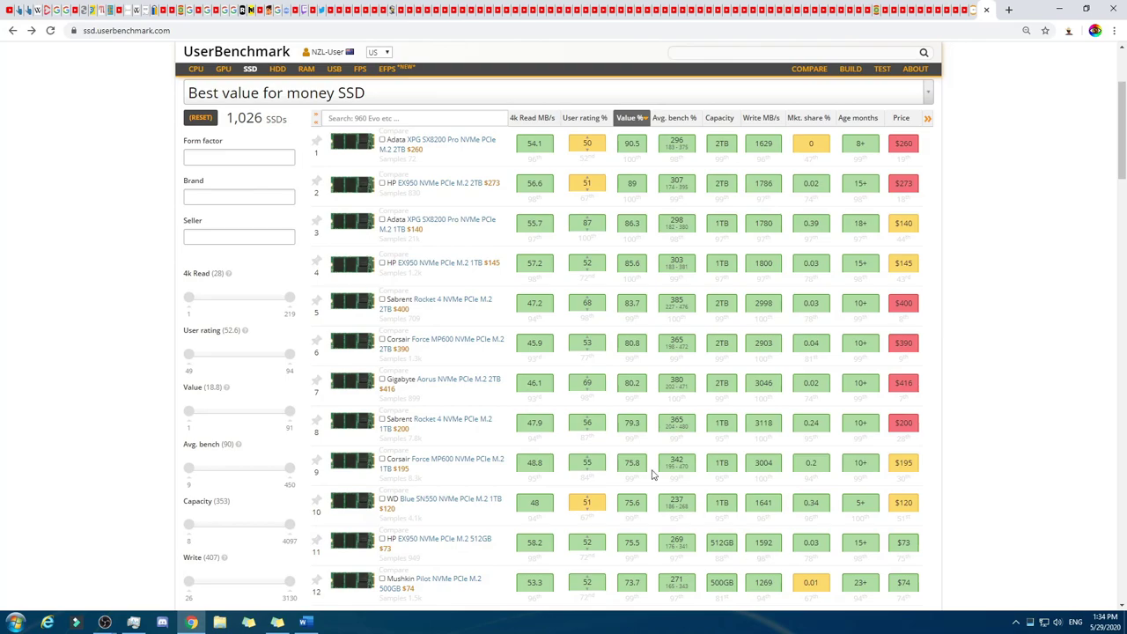
scroll(766, 432, up, 2)
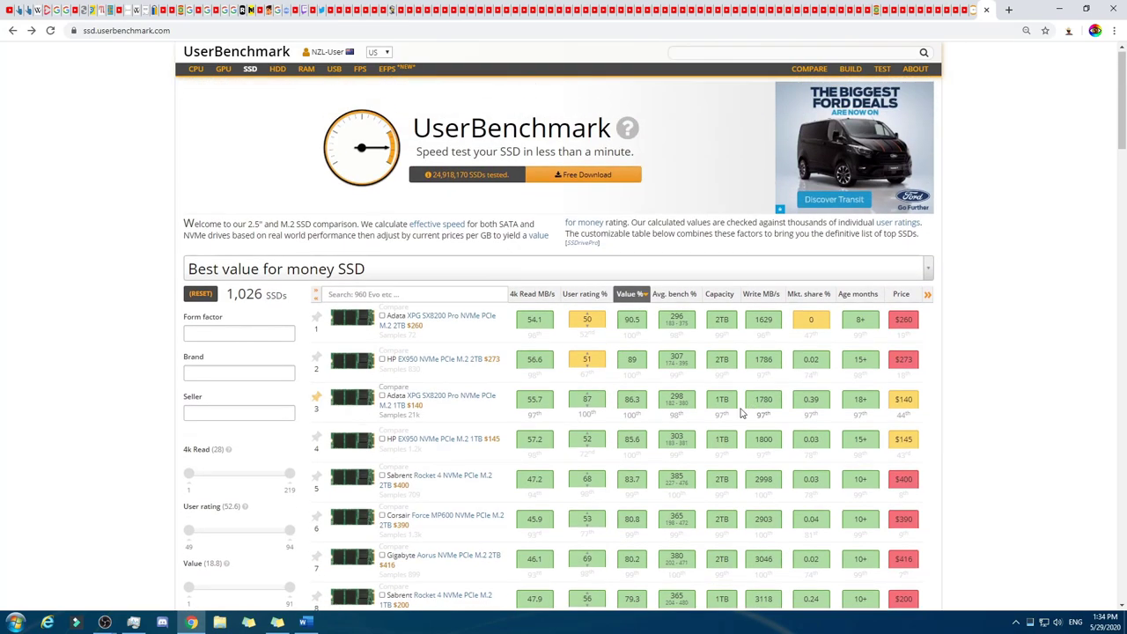
scroll(783, 425, down, 4)
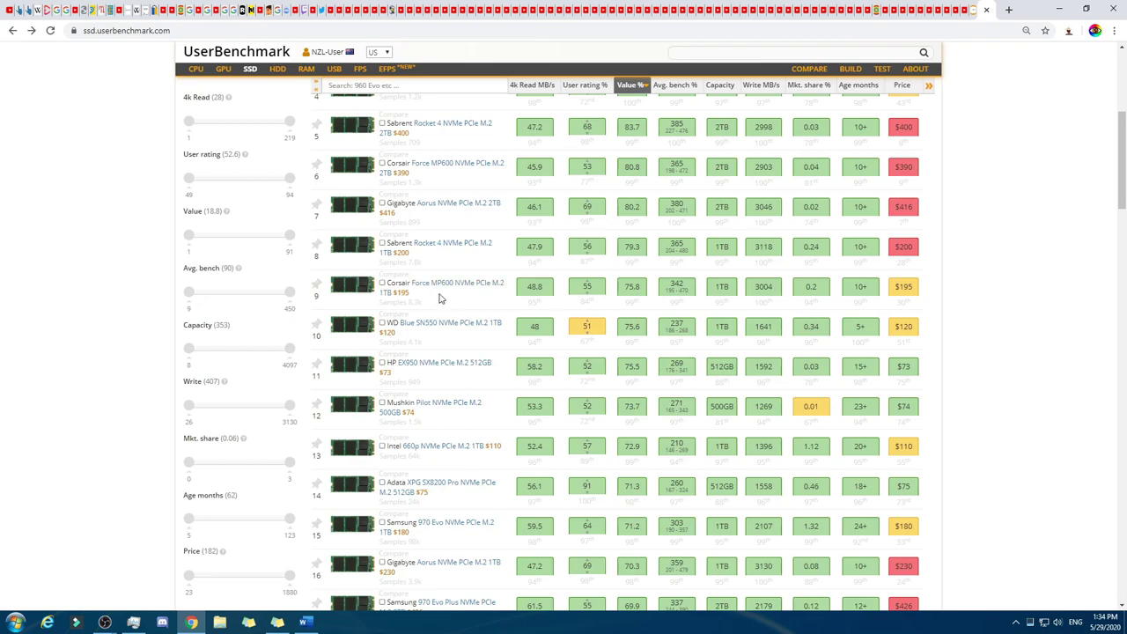
scroll(423, 282, up, 3)
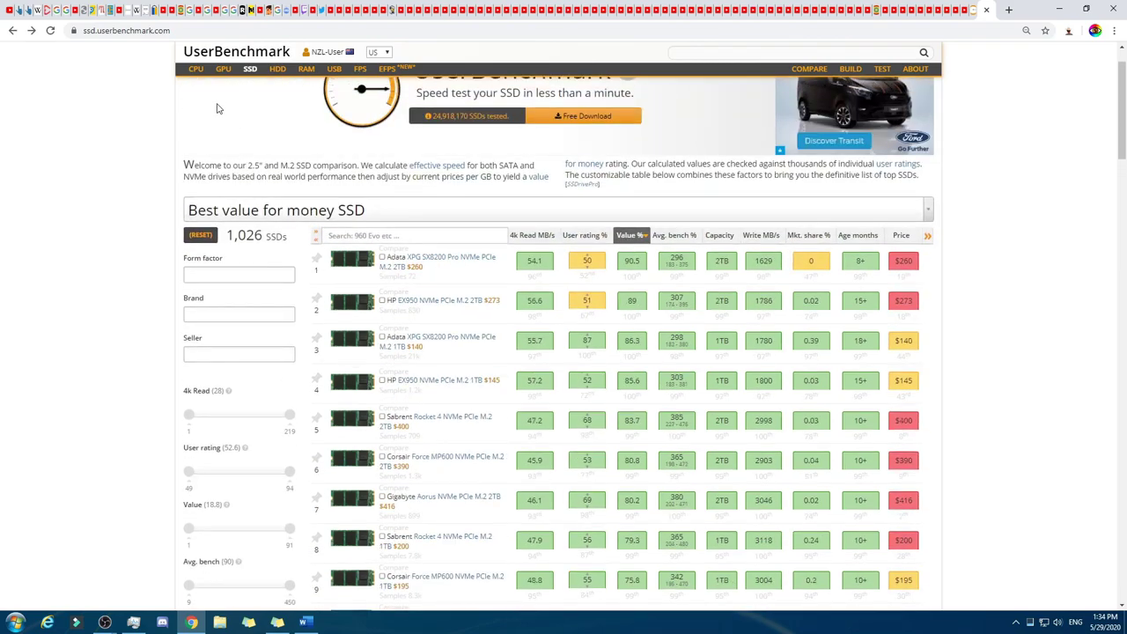
click(196, 69)
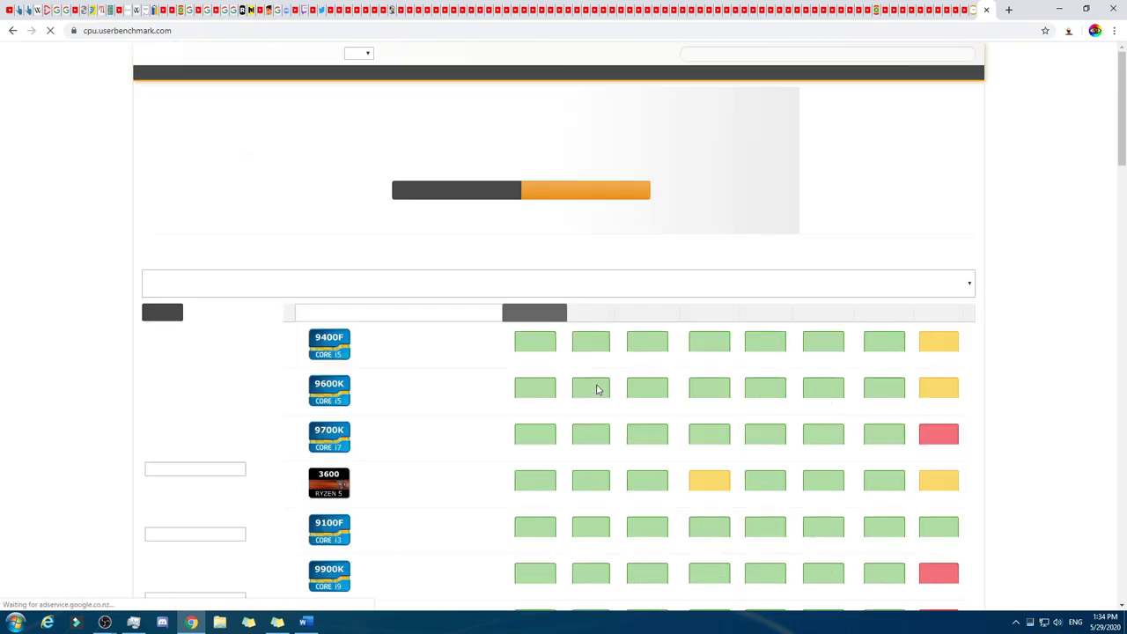
Sort the 1,241 CPUs by Value %, putting the Core i3-9100F at $70 first
scroll(344, 370, down, 5)
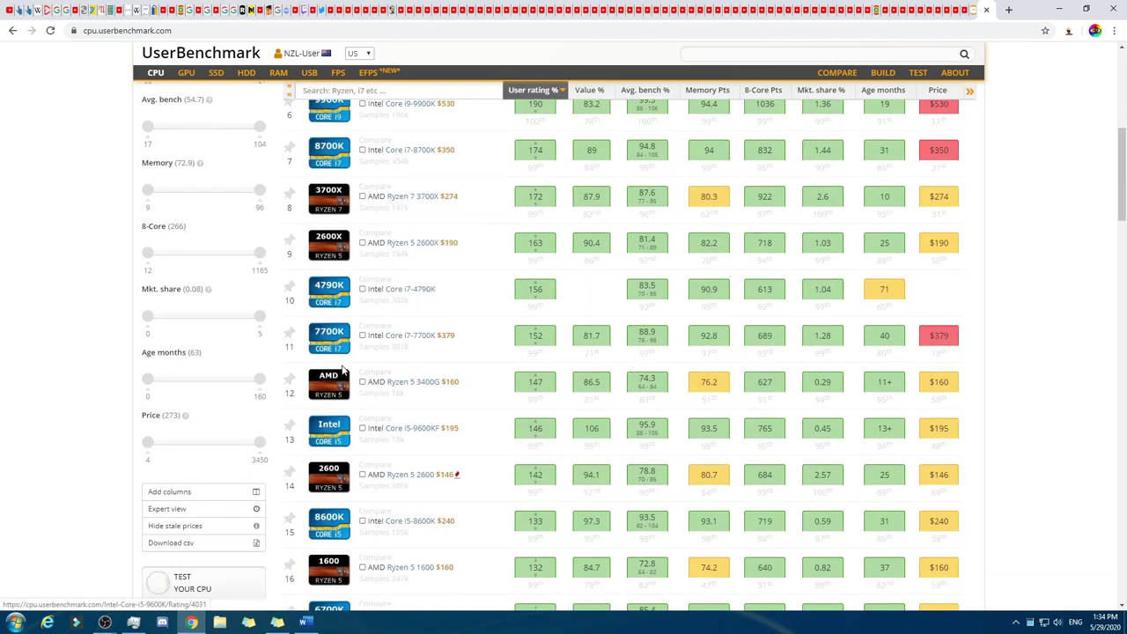
scroll(343, 370, down, 2)
scroll(687, 307, up, 4)
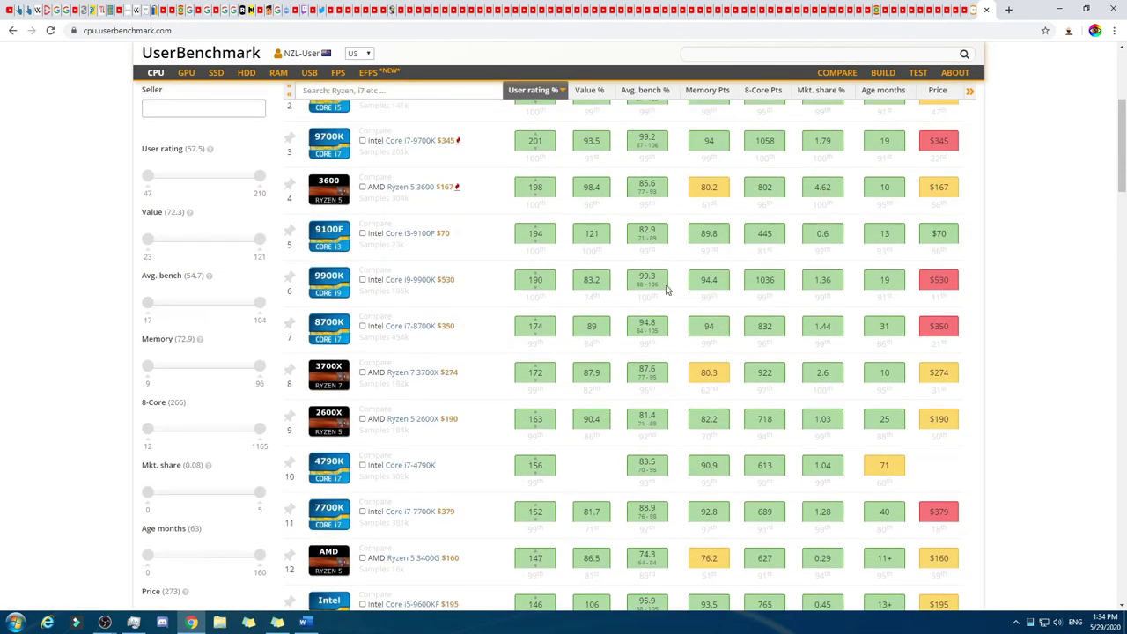
scroll(675, 291, up, 2)
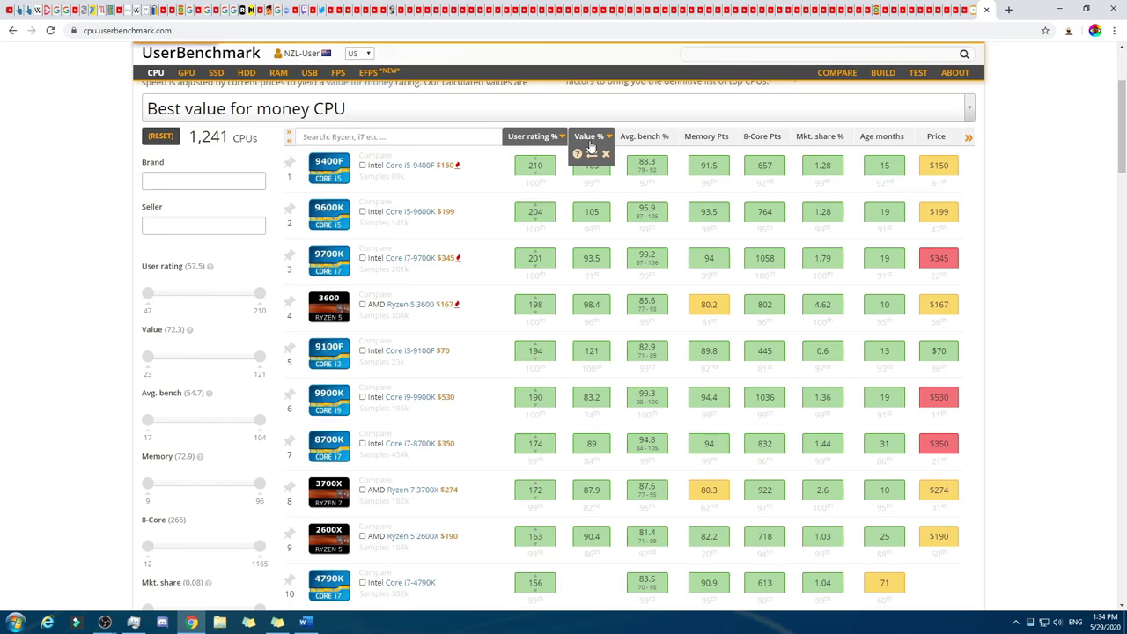
click(591, 144)
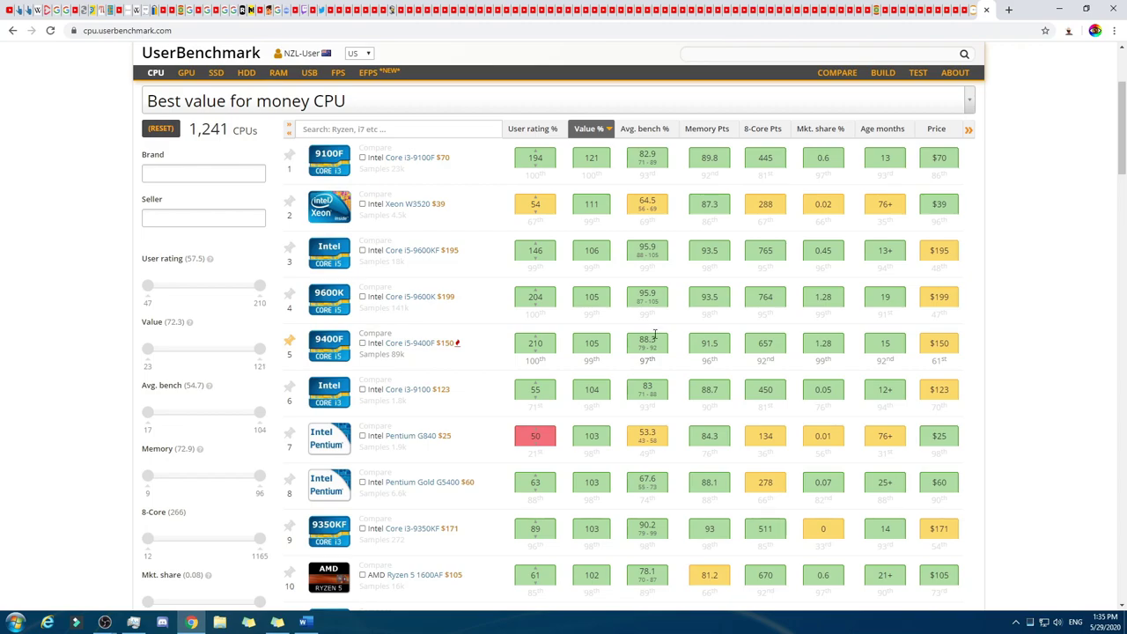
scroll(597, 327, up, 2)
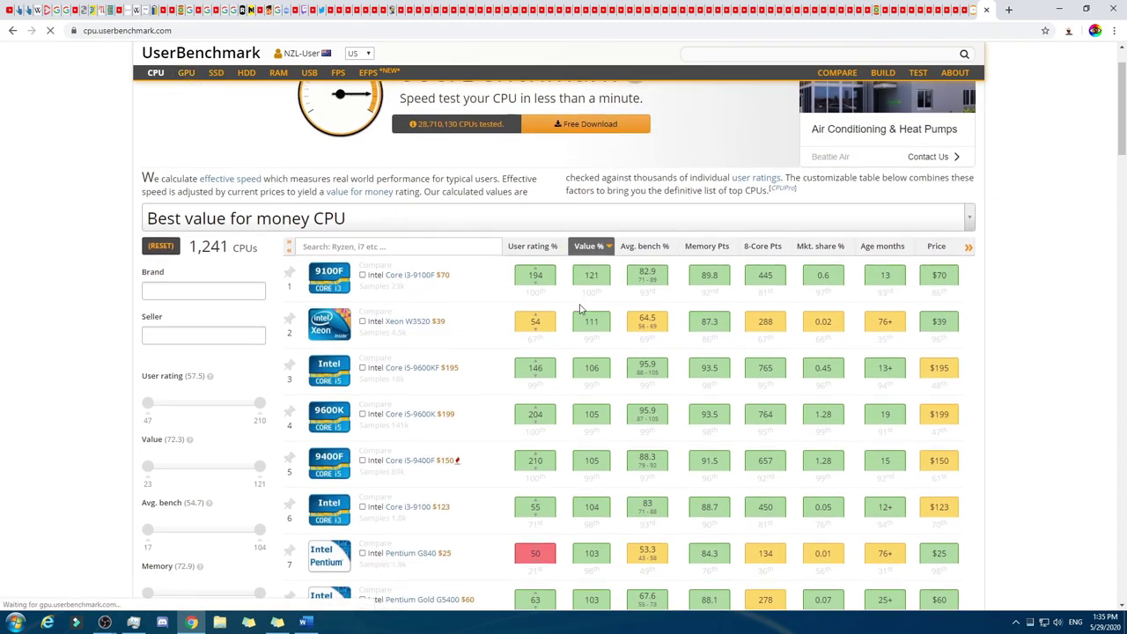
Sort the GPU ranking by Value %, led by the AMD RX 480 at $140
scroll(245, 408, down, 5)
scroll(234, 374, down, 2)
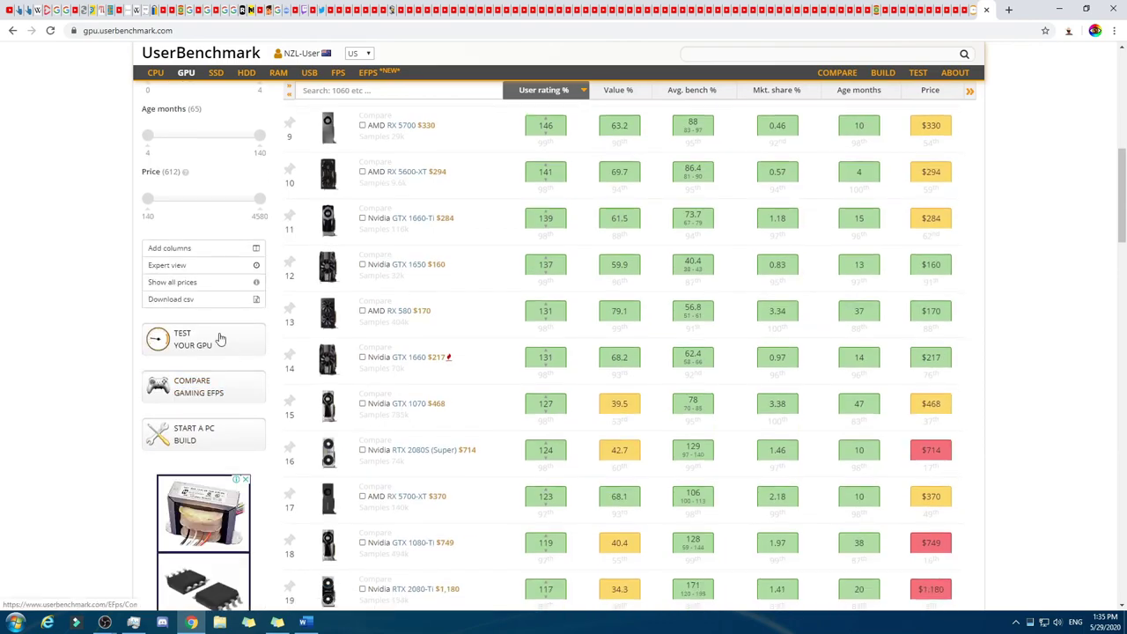
scroll(959, 371, up, 5)
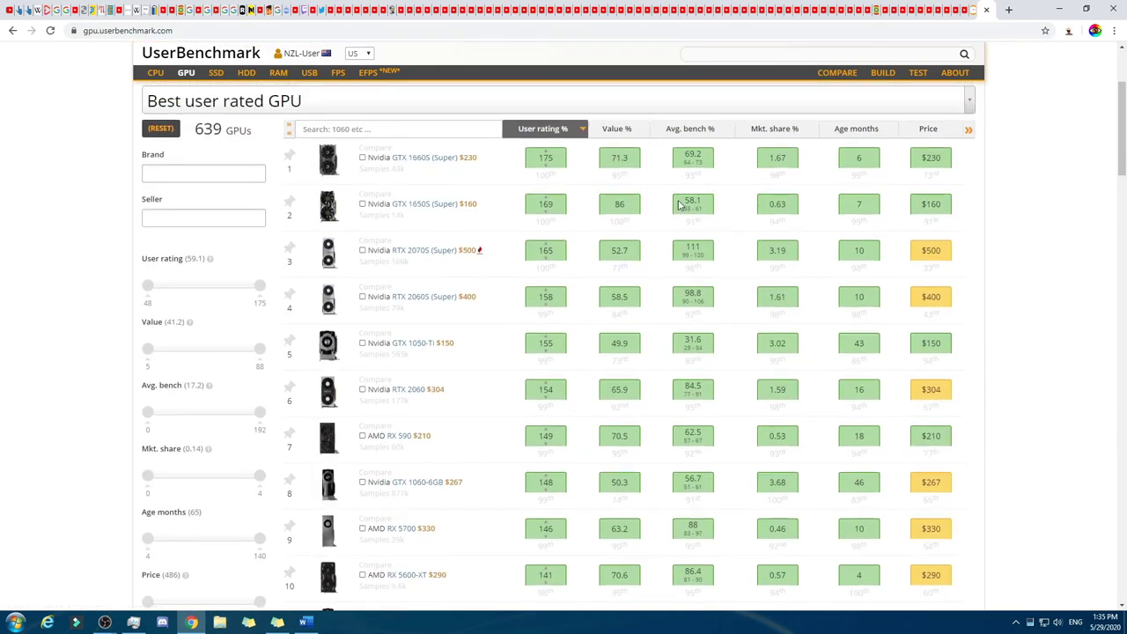
click(622, 131)
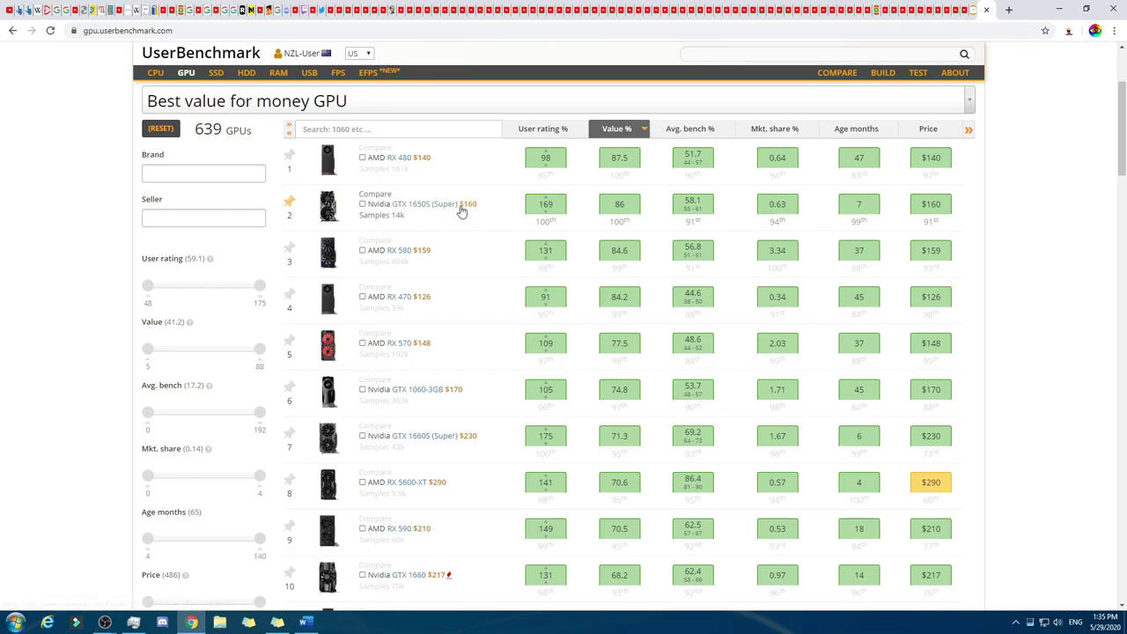
Copy the GTX 1650S (Super) name, view its detail page, and return to PC Build Comparison
drag(458, 203, 403, 203)
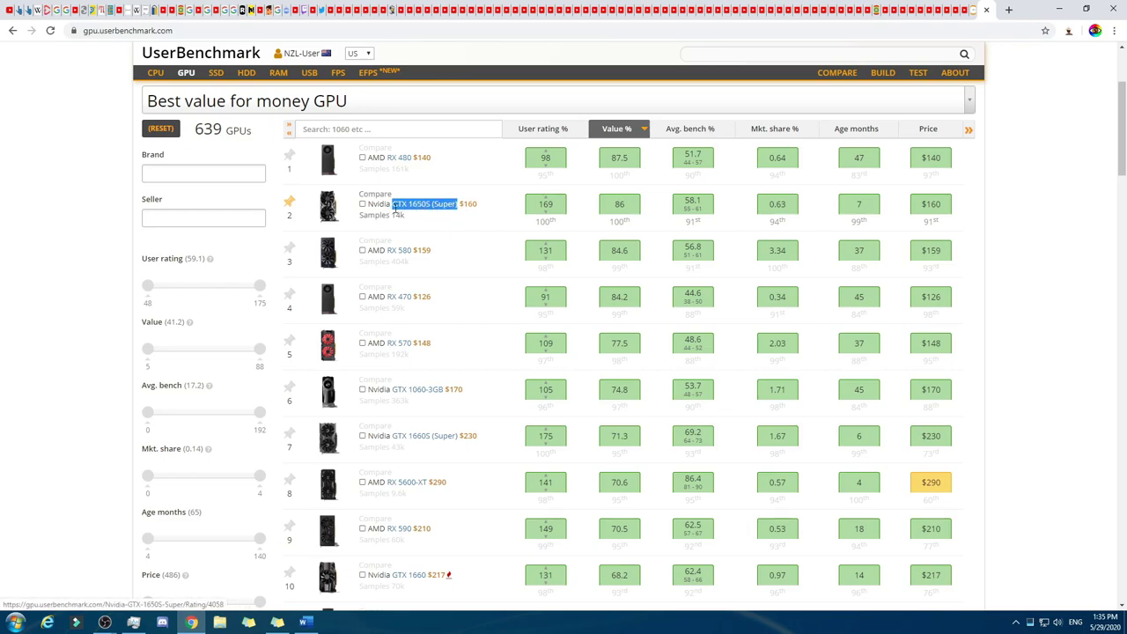
right_click(413, 204)
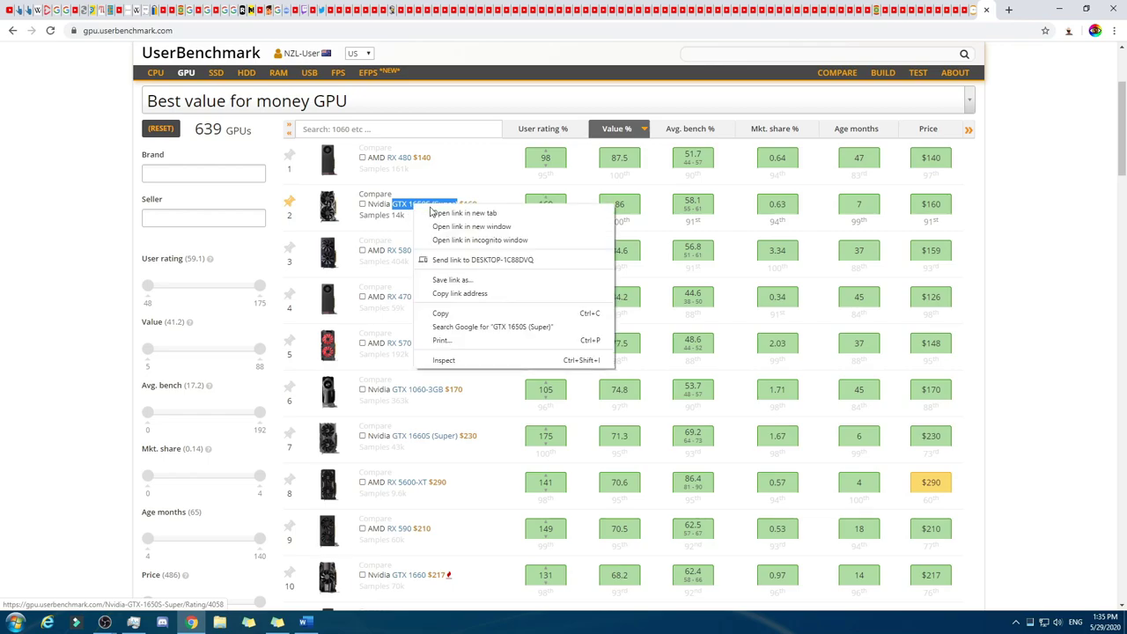
click(457, 314)
click(387, 206)
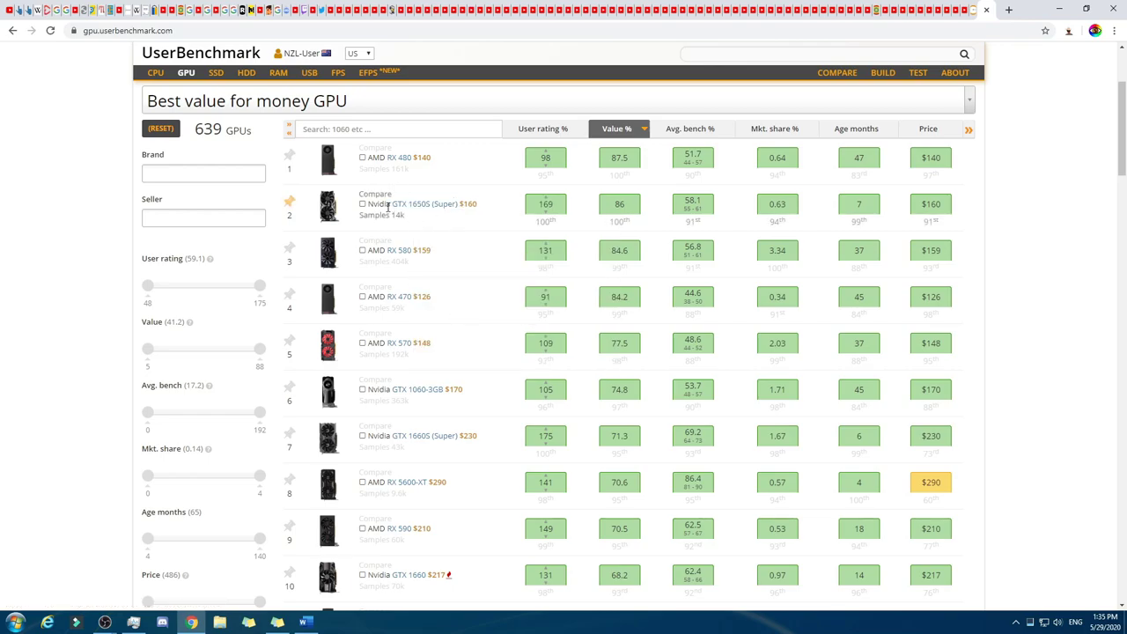
click(408, 212)
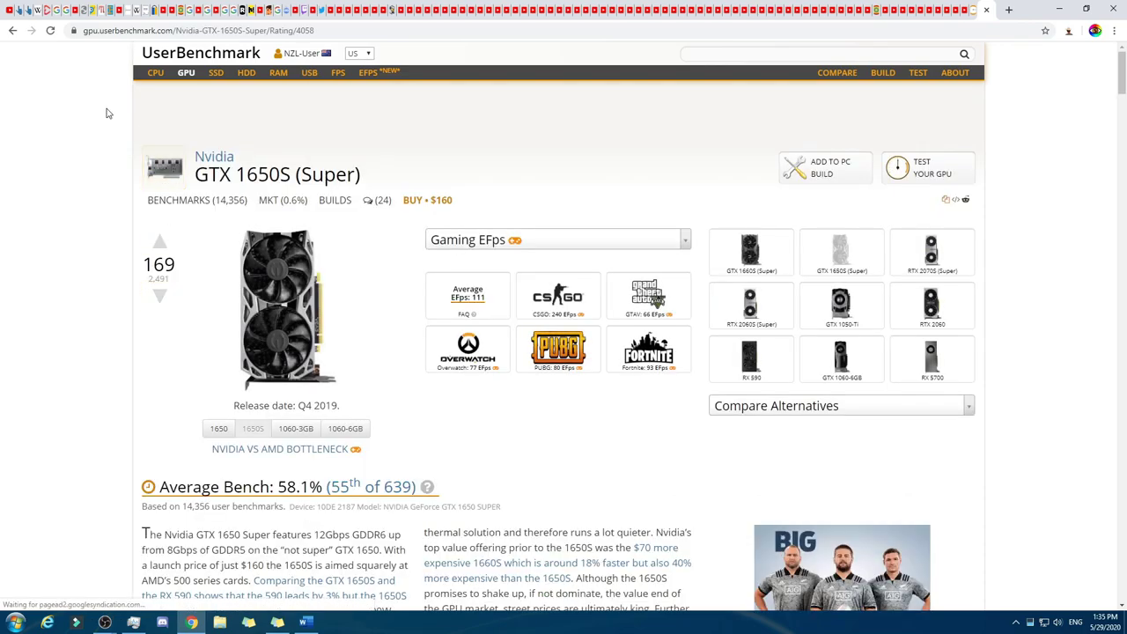
double_click(13, 30)
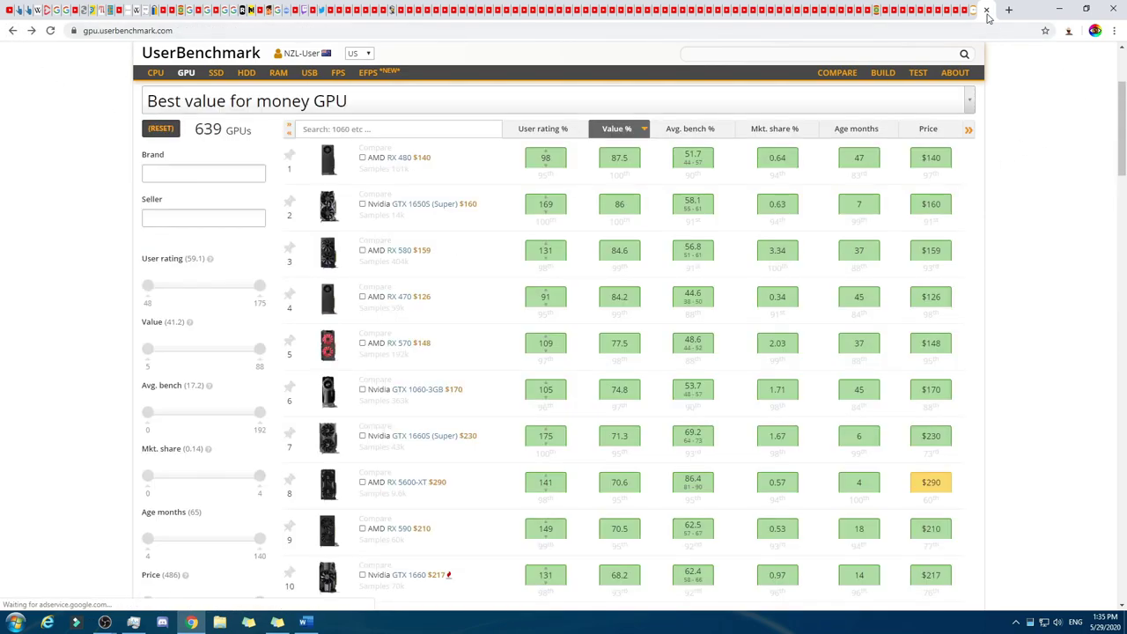
Add the GTX 1650S (Super) at $160 as the baseline GPU, making the total $234
click(216, 337)
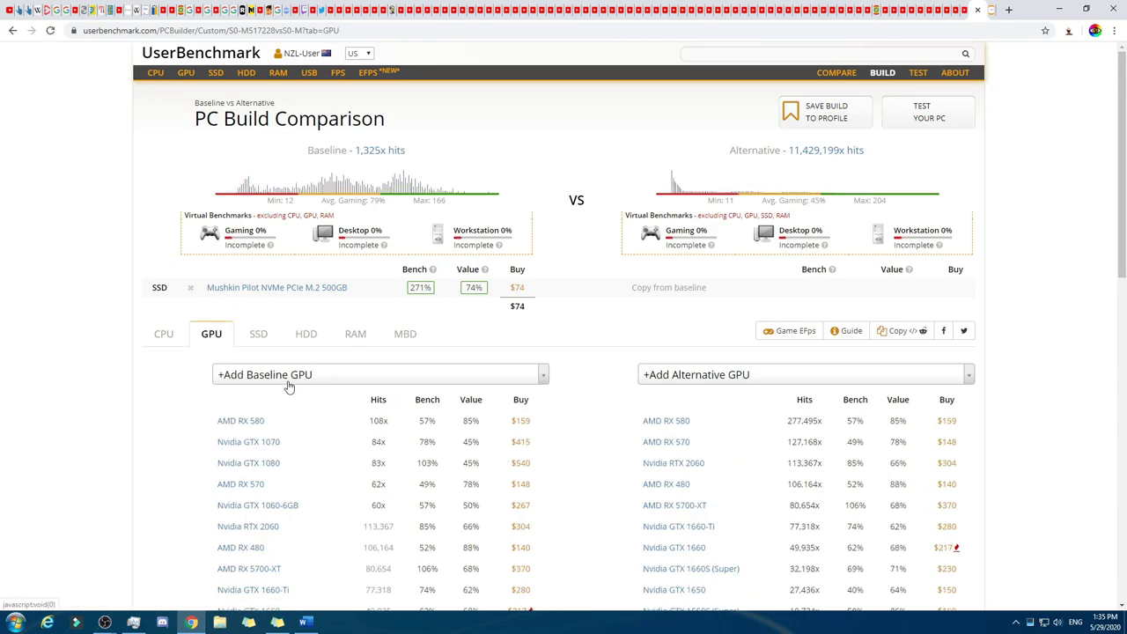
click(293, 383)
key(ctrl+v)
click(317, 410)
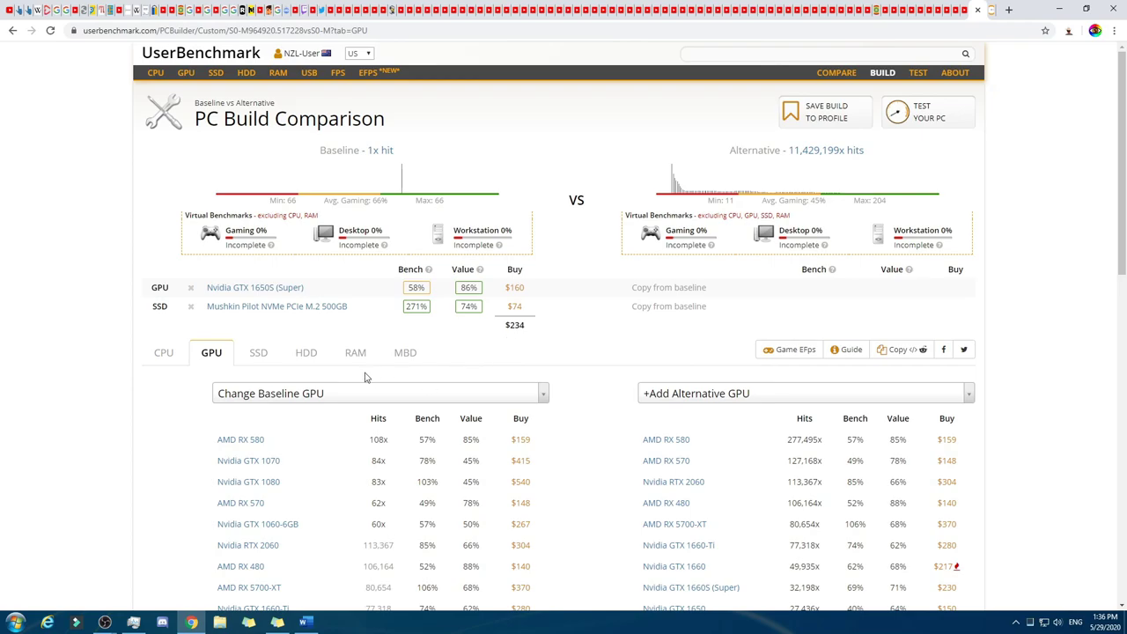
click(314, 361)
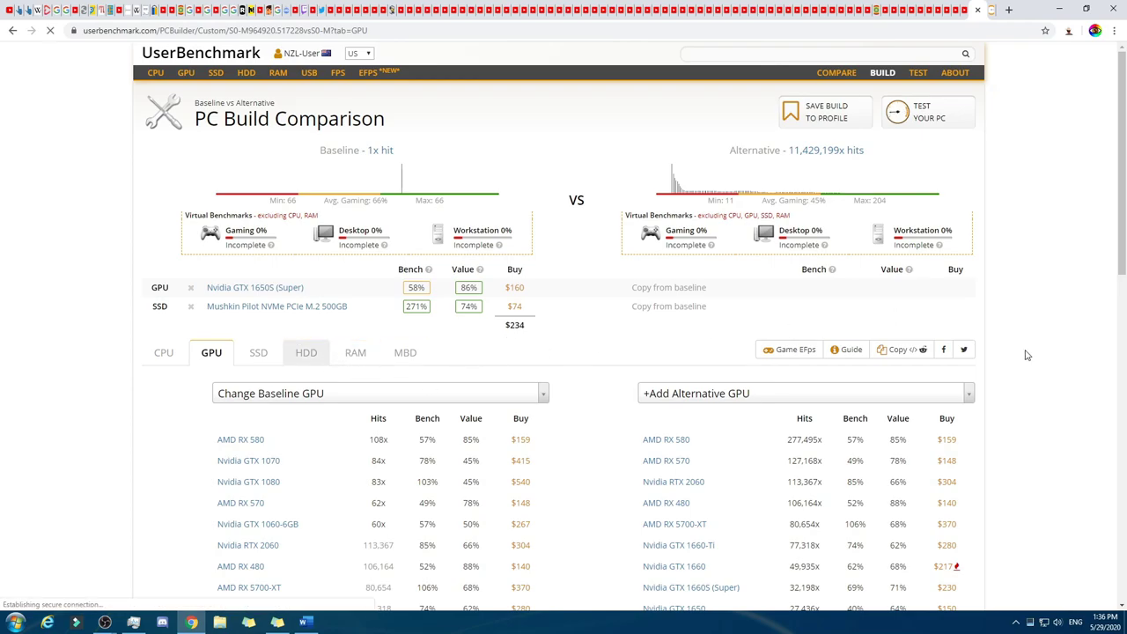
click(989, 10)
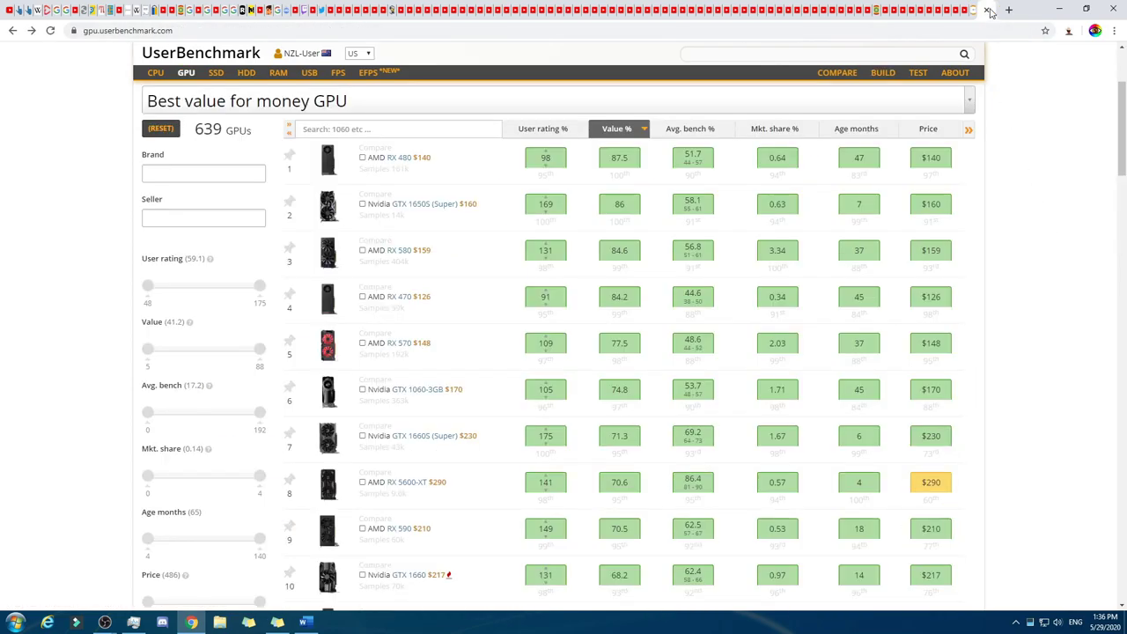
Open the HDD rankings and sort them by Value %
click(248, 76)
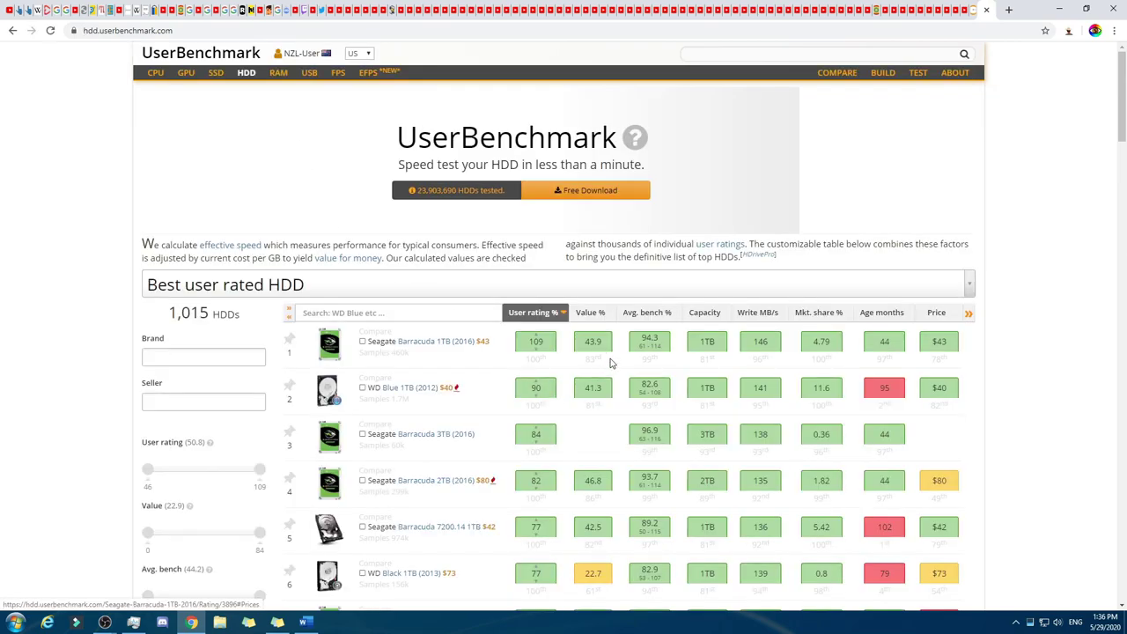
click(647, 314)
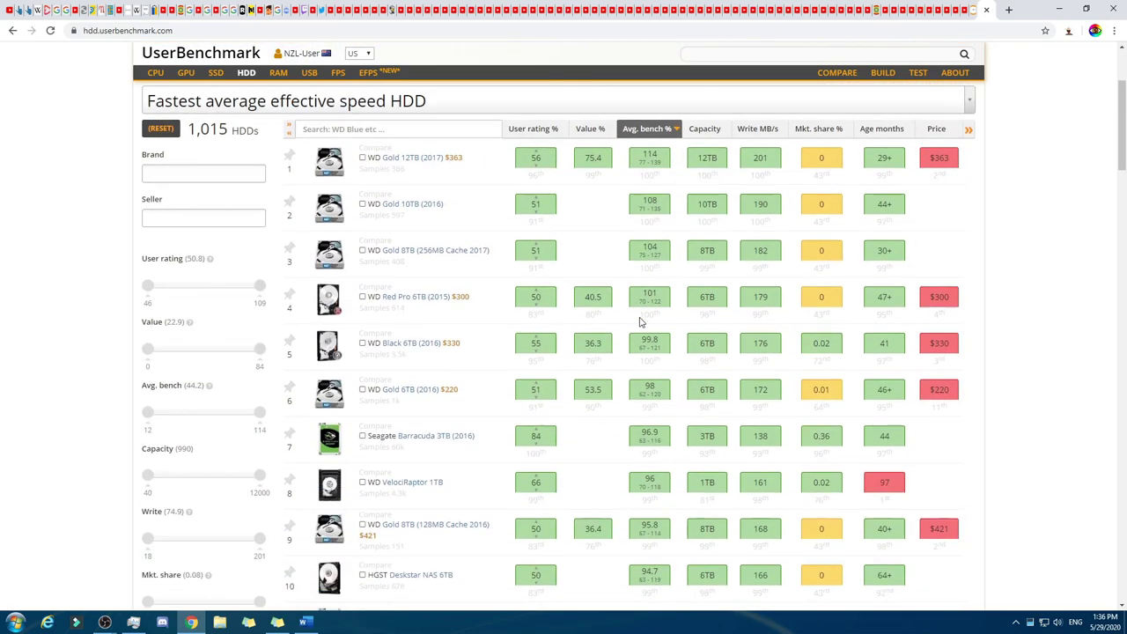
click(590, 129)
scroll(154, 328, down, 3)
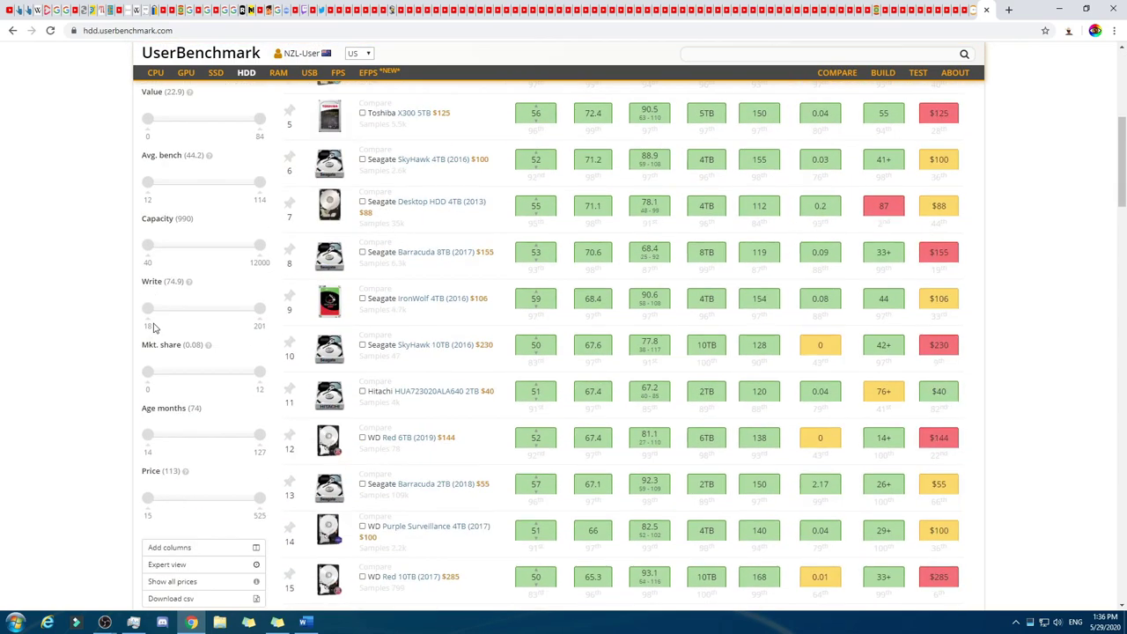
scroll(154, 327, down, 2)
Show all prices and cap the Price slider at about $131
click(213, 461)
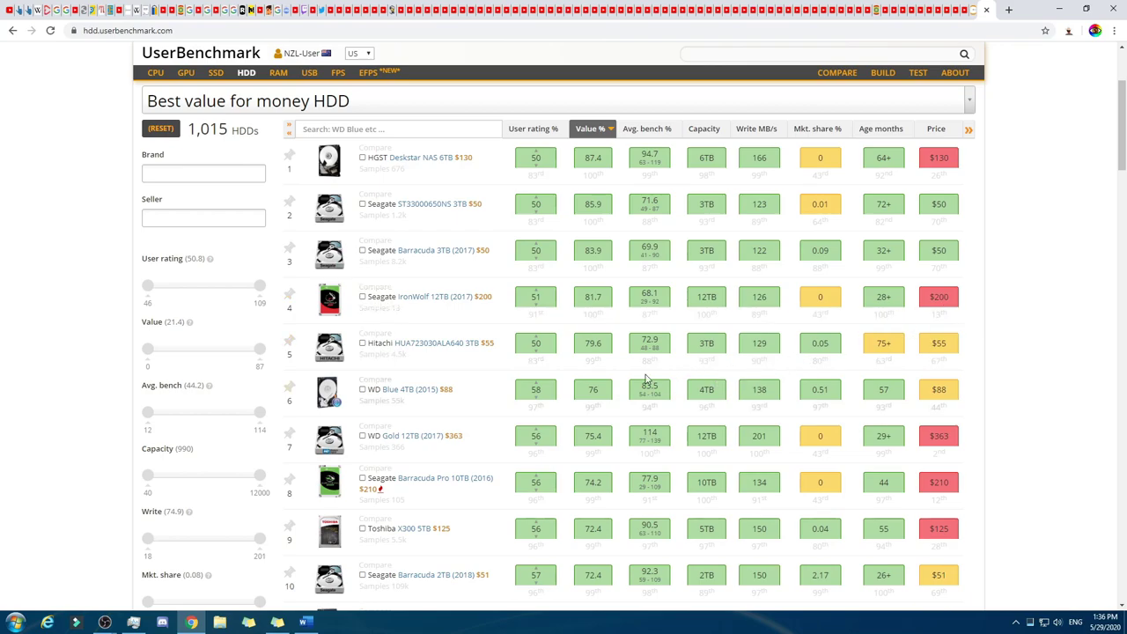
scroll(247, 387, down, 7)
scroll(257, 371, up, 3)
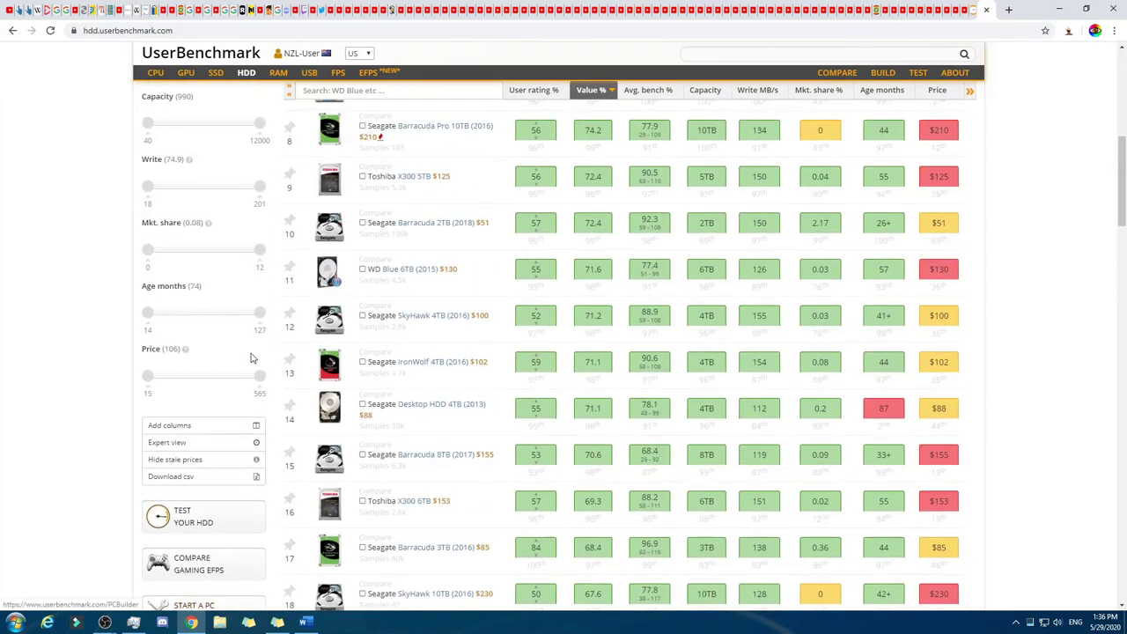
drag(260, 372, 212, 374)
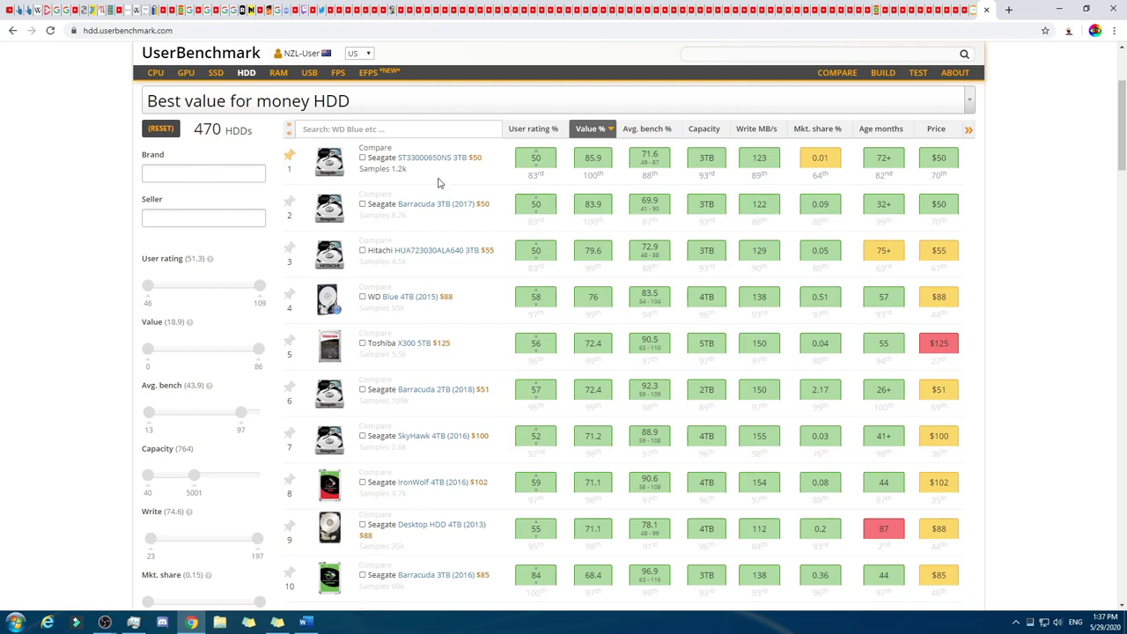
Copy the WD Blue 4TB (2015) drive name from the HDD ranking
mouse_move(441, 302)
mouse_down()
mouse_move(398, 296)
mouse_move(441, 300)
mouse_up()
right_click(421, 301)
click(474, 414)
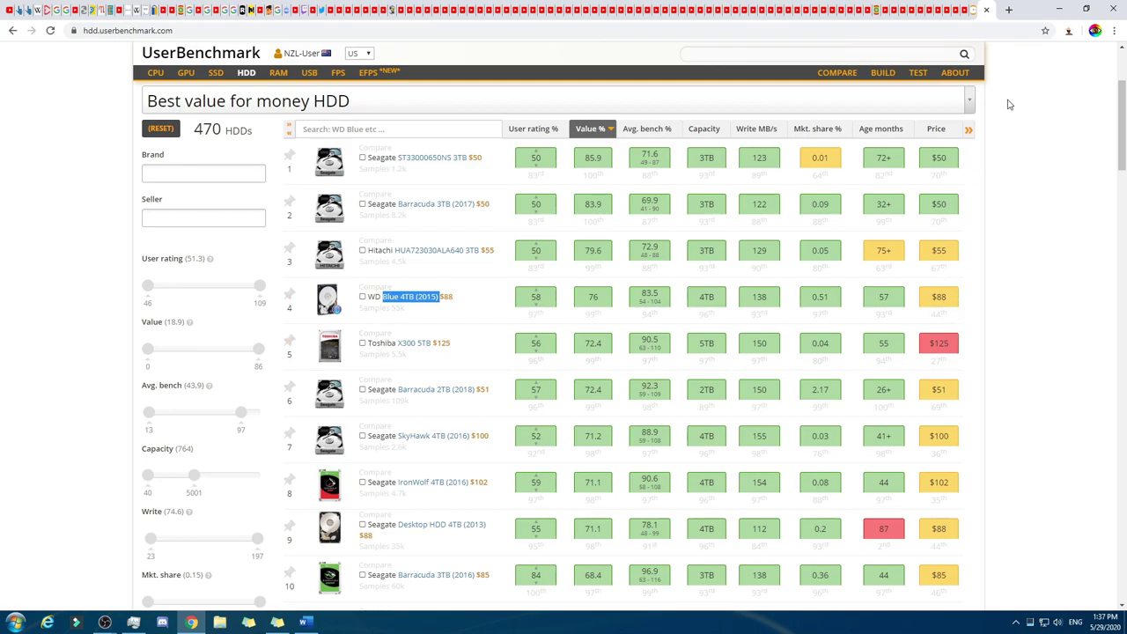
Add the WD Blue 4TB (2015) at $88 as baseline HDD, bringing the total to $322
click(974, 10)
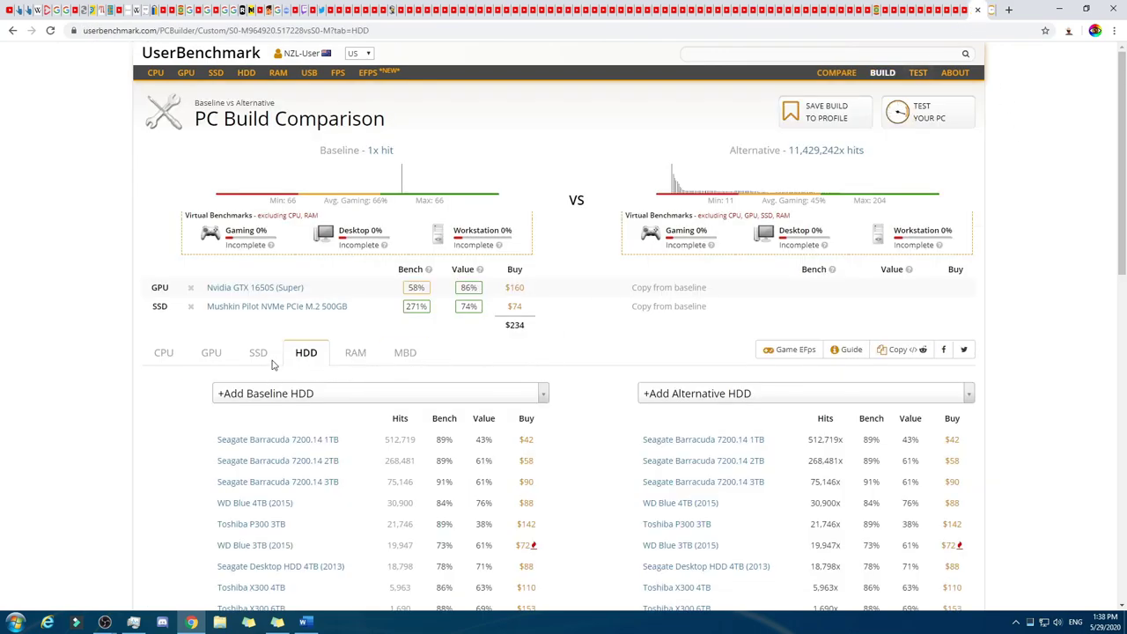
click(271, 398)
key(ctrl+v)
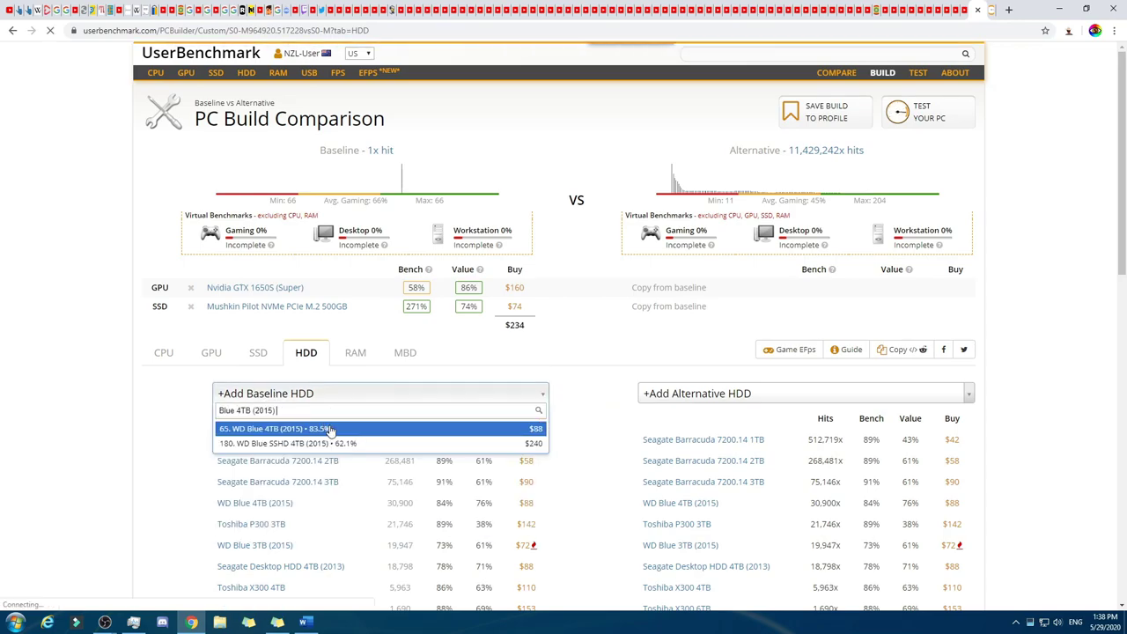
click(432, 428)
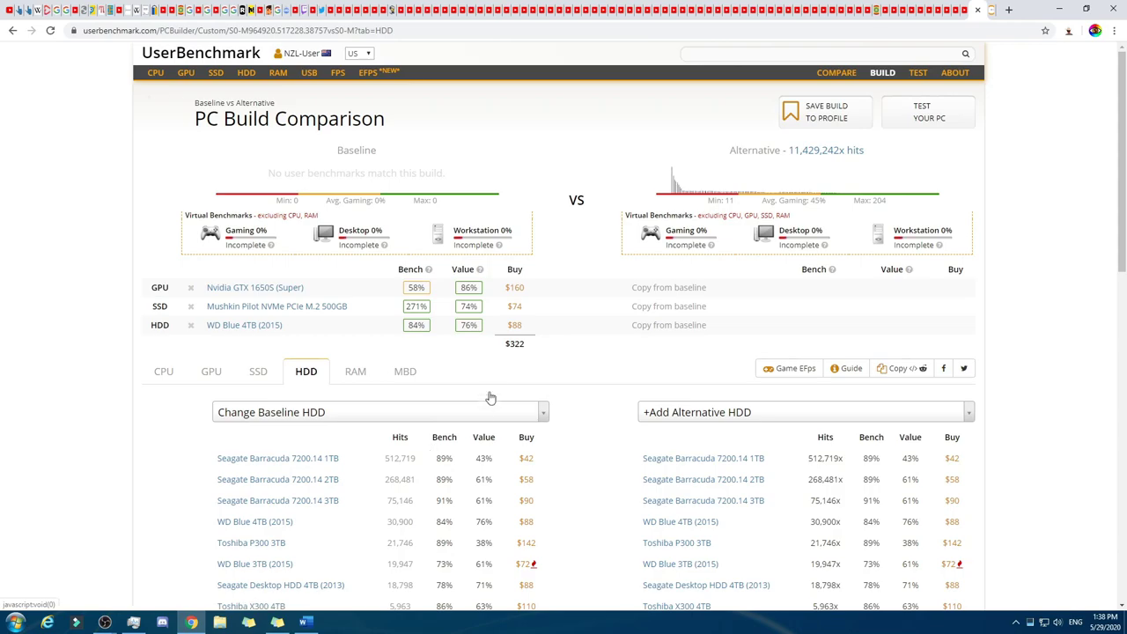
click(353, 373)
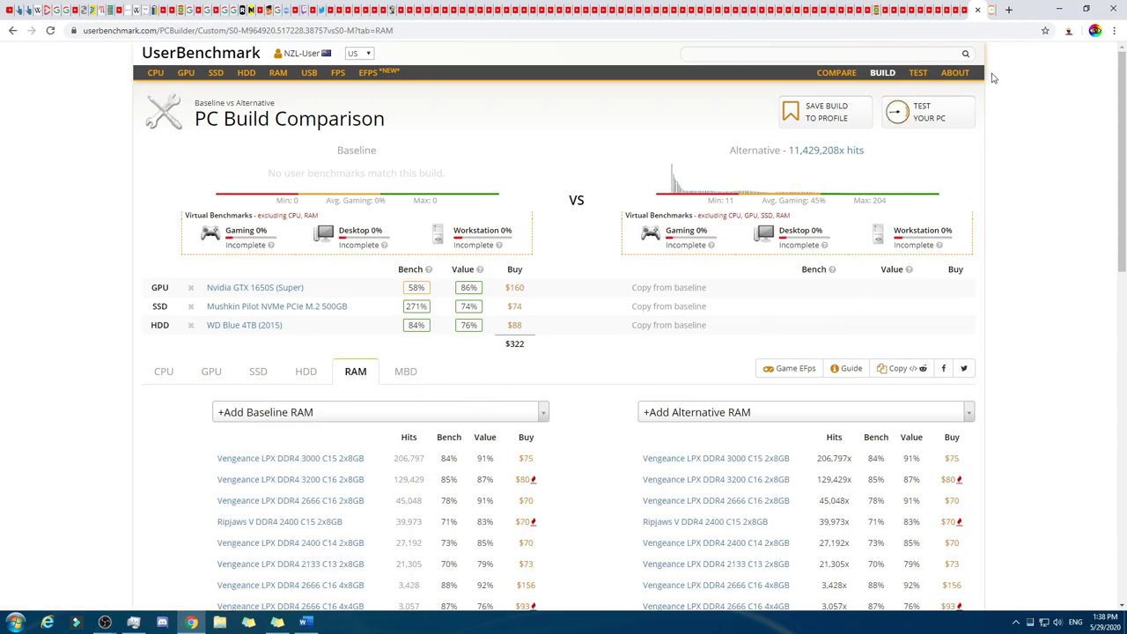
Sort the RAM kits by Value %, led by G.SKILL Ripjaws V DDR4 3200 4x16GB at $263
click(991, 10)
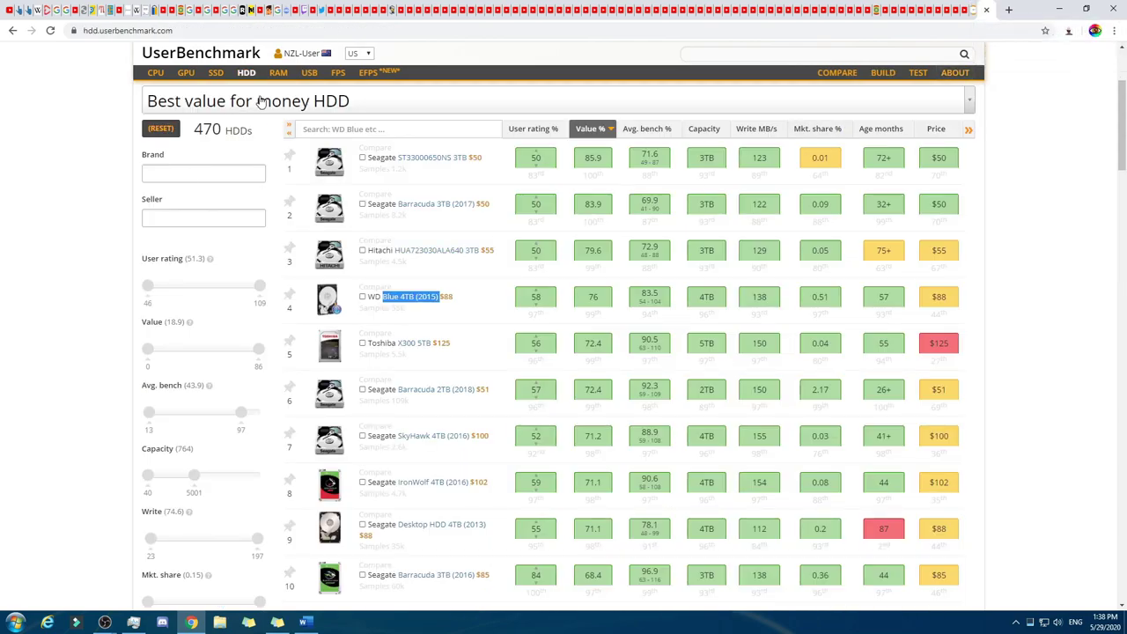
click(282, 76)
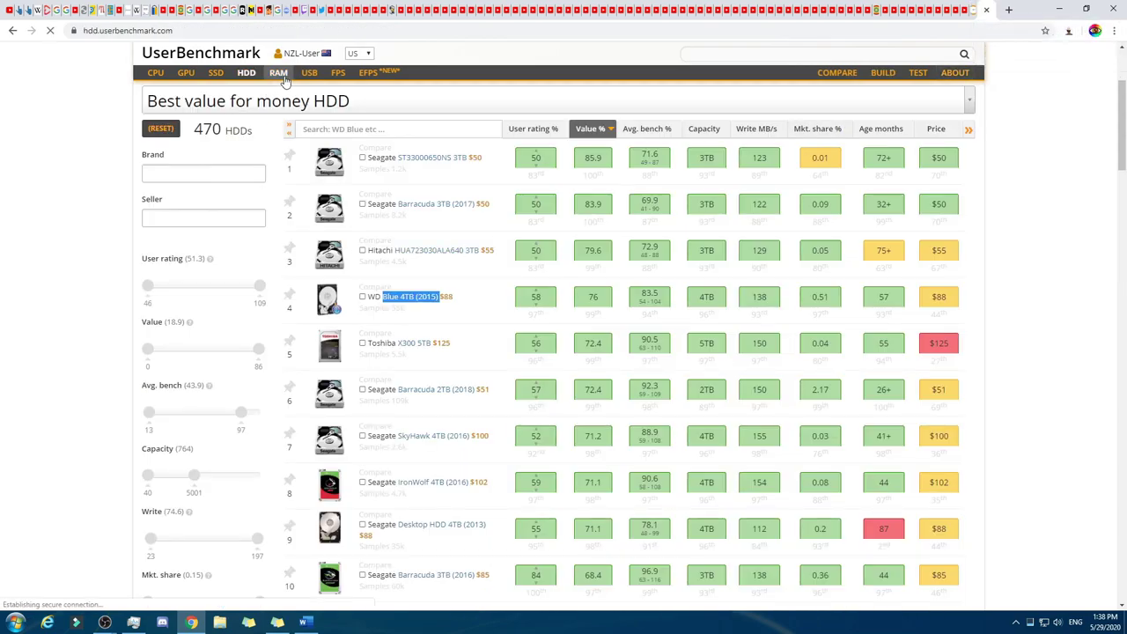
scroll(197, 347, down, 3)
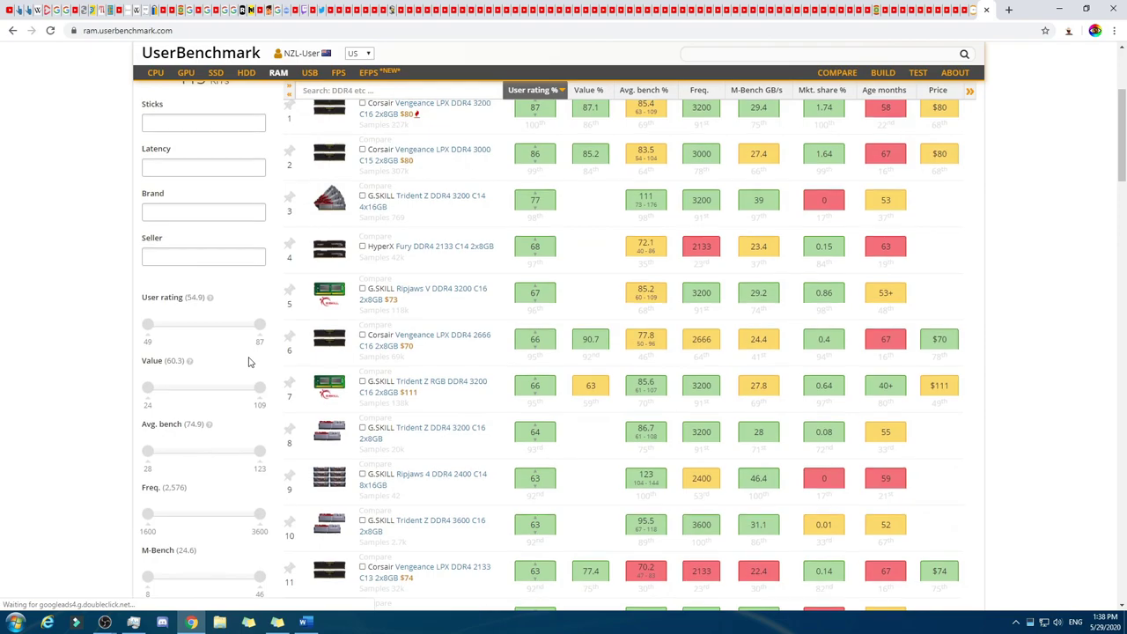
scroll(252, 364, down, 5)
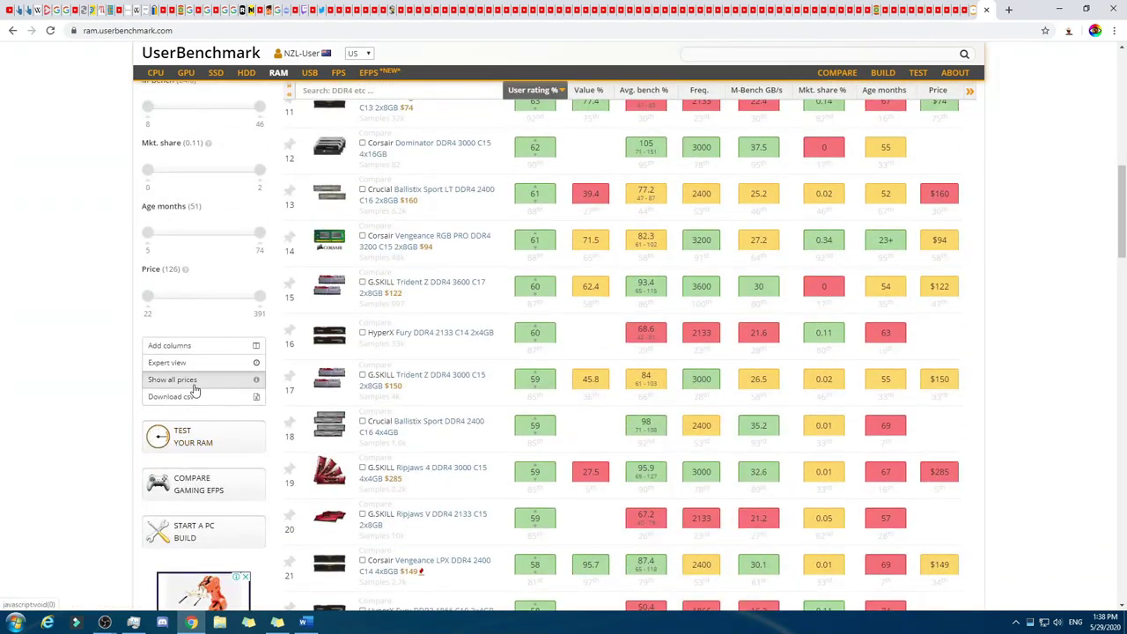
scroll(529, 423, up, 8)
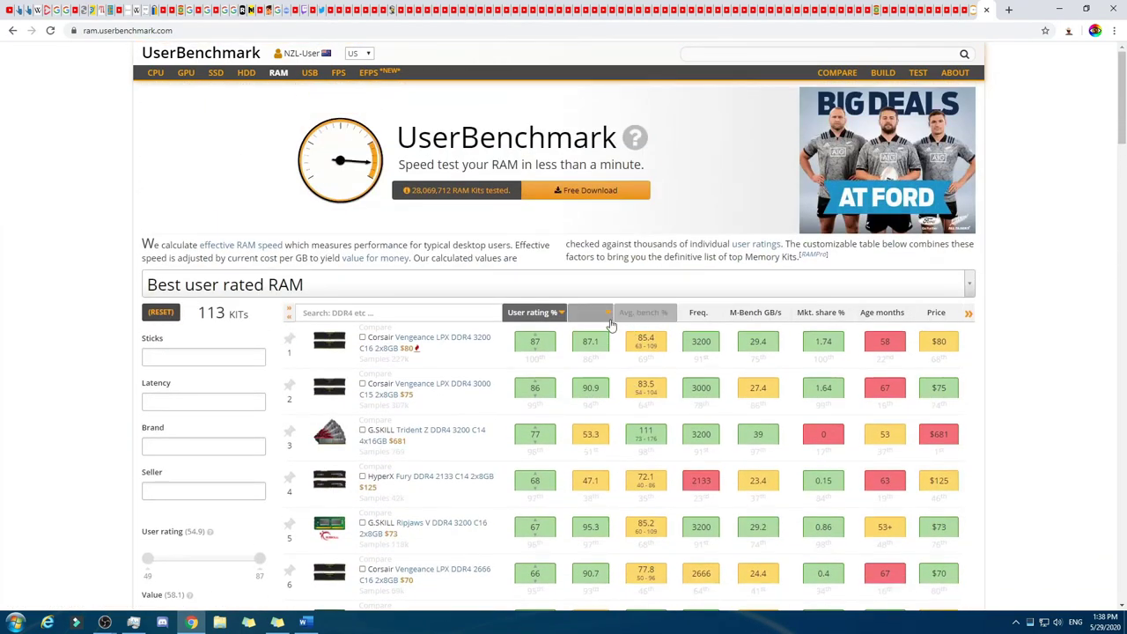
click(583, 313)
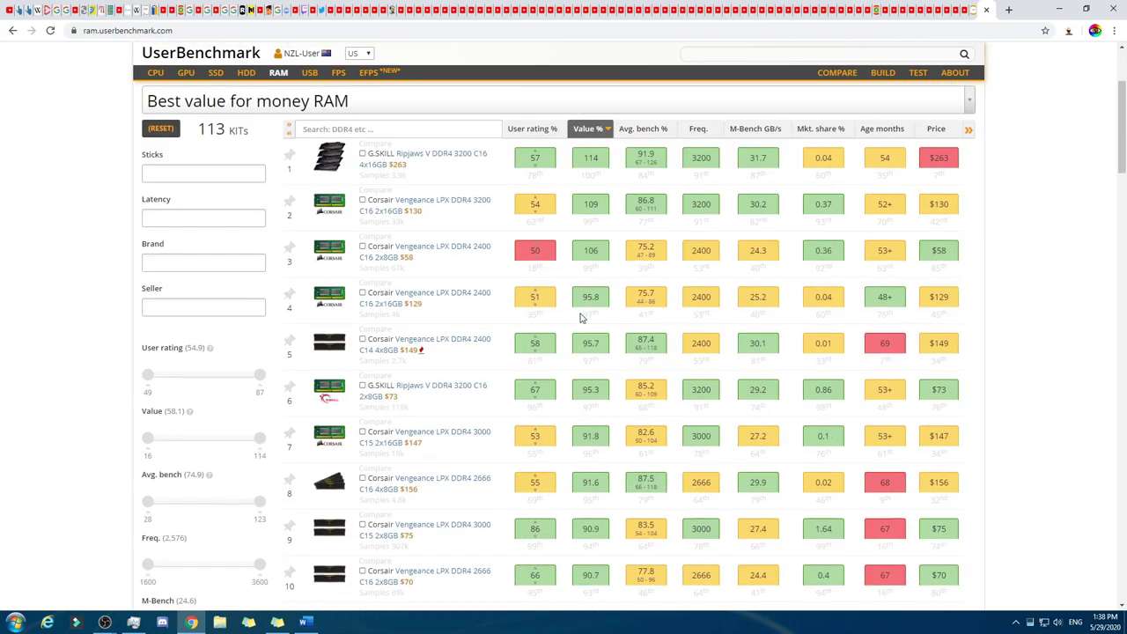